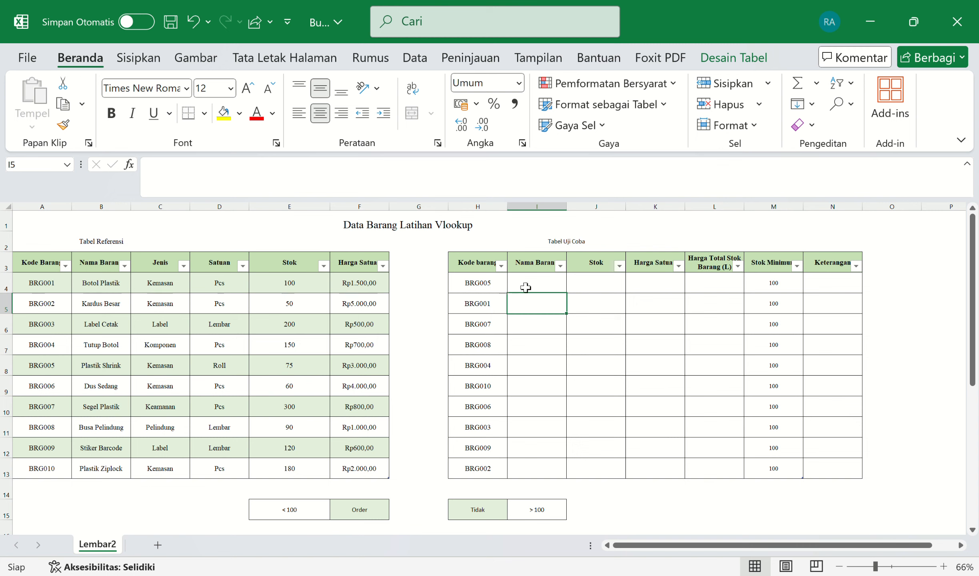
Step: Enter =VLOOKUP([@[Kode barang]];Tabel1[#Semua];2;FALSE) in I4 so Nama Barang shows item names
click(533, 288)
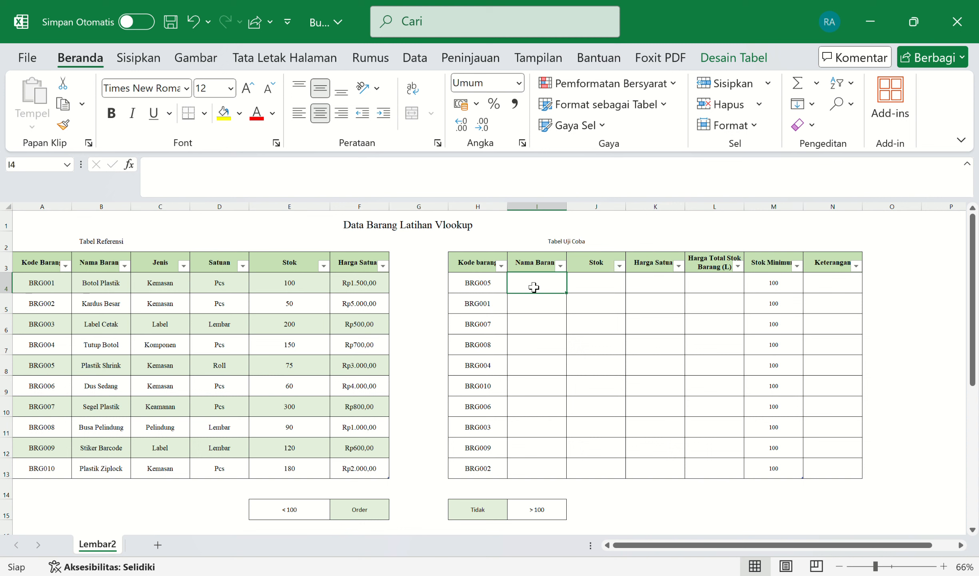
text(=v)
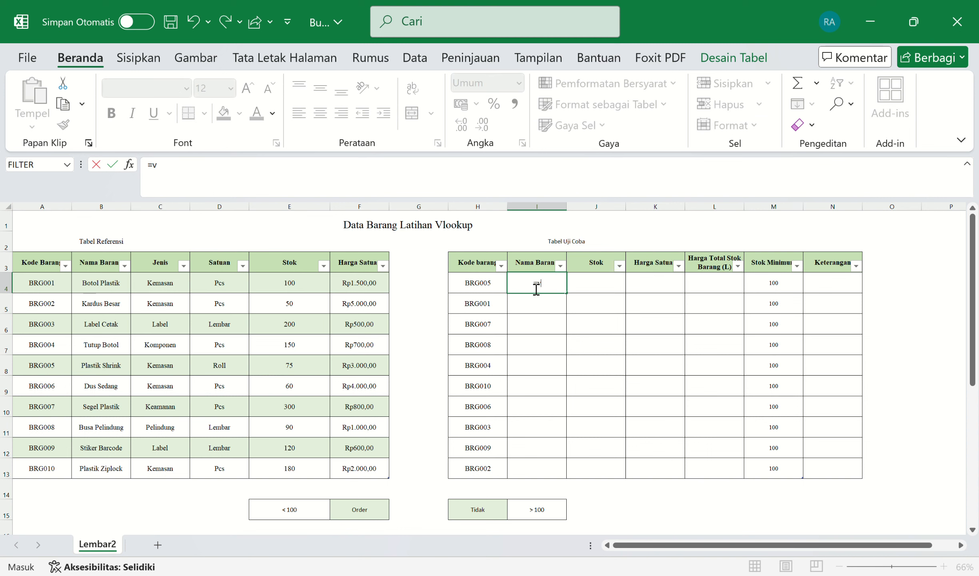
text(loo)
key(Tab)
click(493, 291)
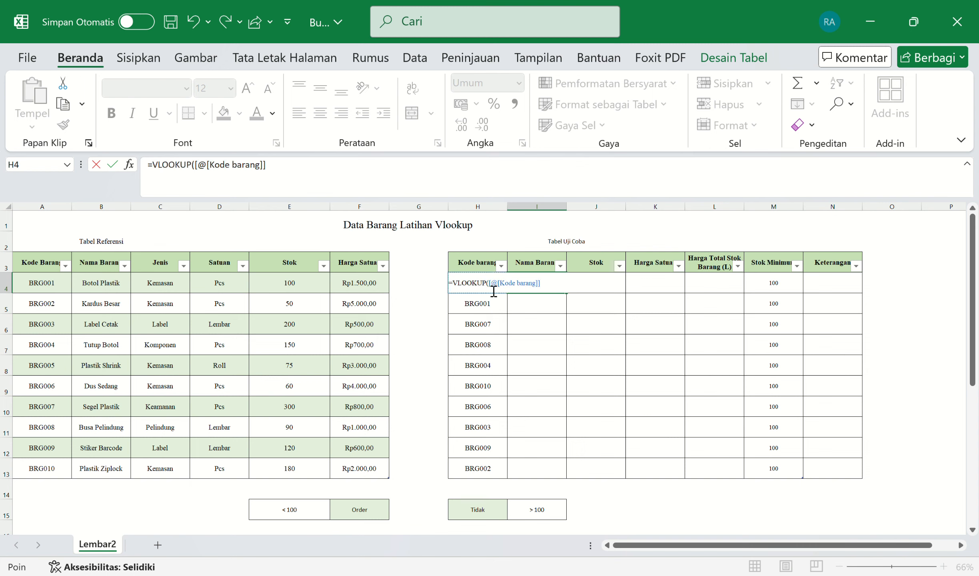
text(;)
drag(25, 264, 88, 466)
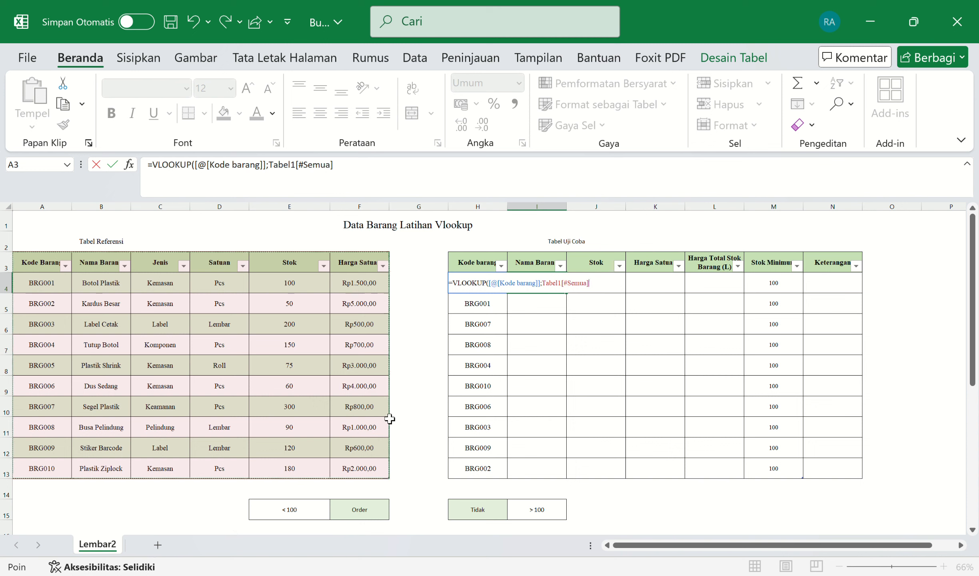
text(;)
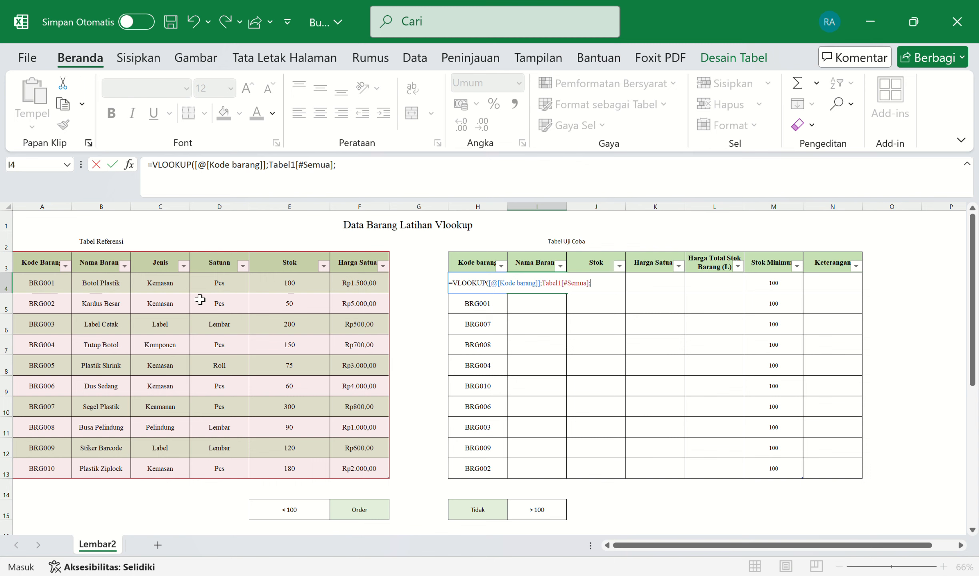
text(2;)
text(FALSE)
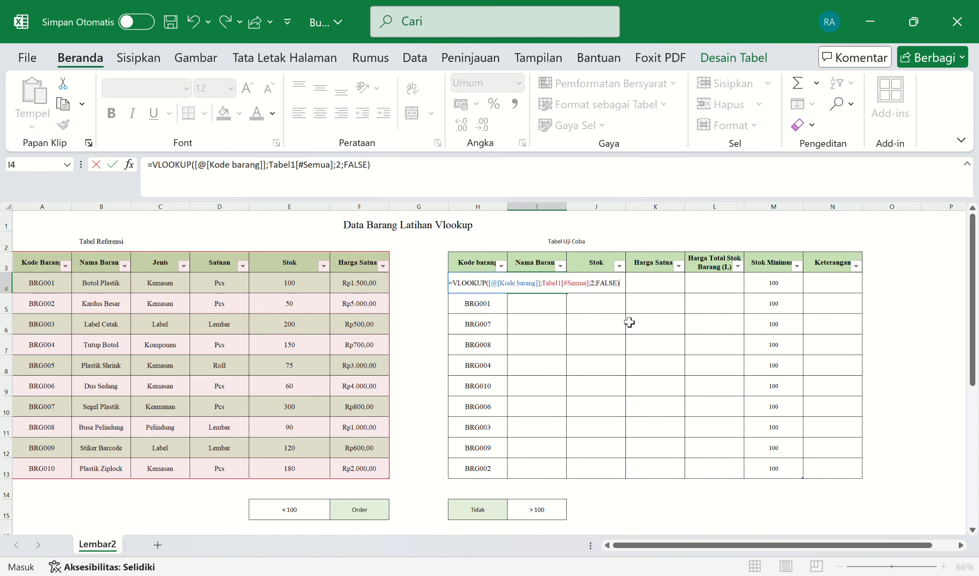
key(Return)
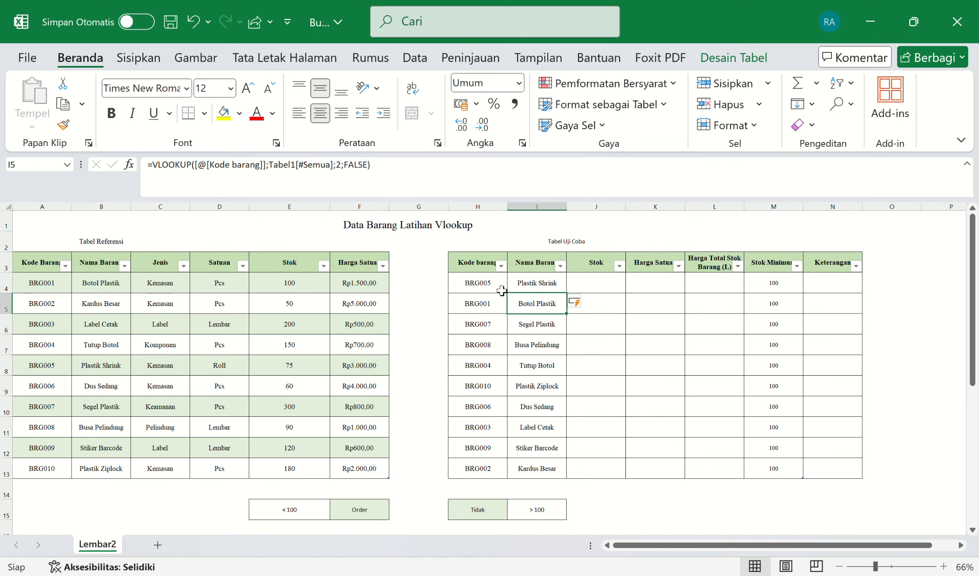
Step: Enter =VLOOKUP([@[Kode barang]];Tabel1[#Semua];5;0) in J4 so Stok shows values like 75, 100, 300
click(611, 290)
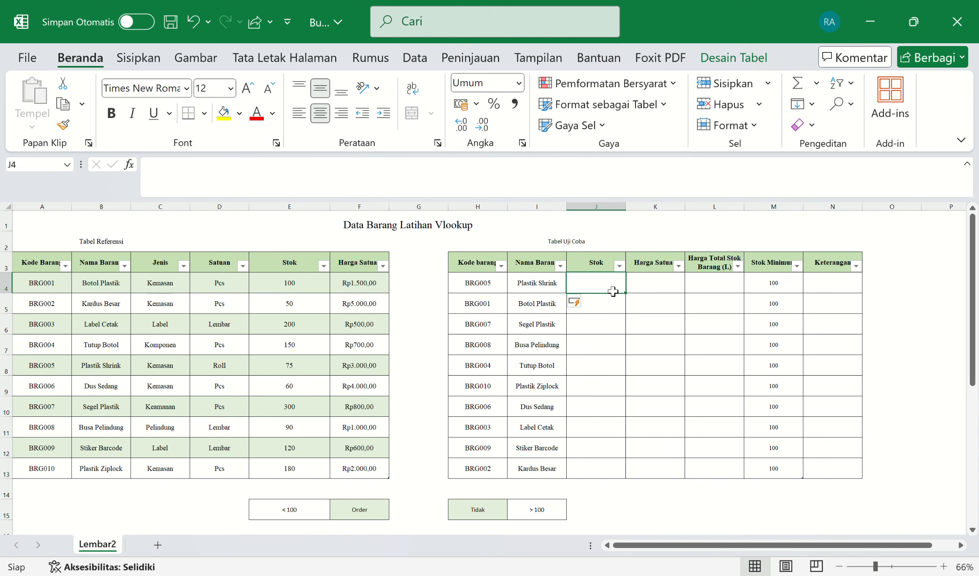
text(=)
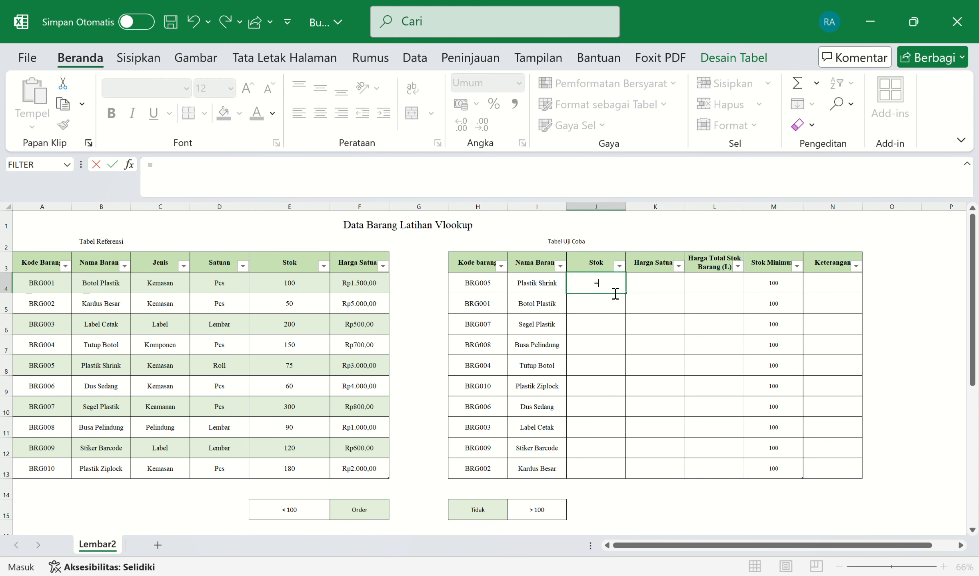
text(vlo)
key(Tab)
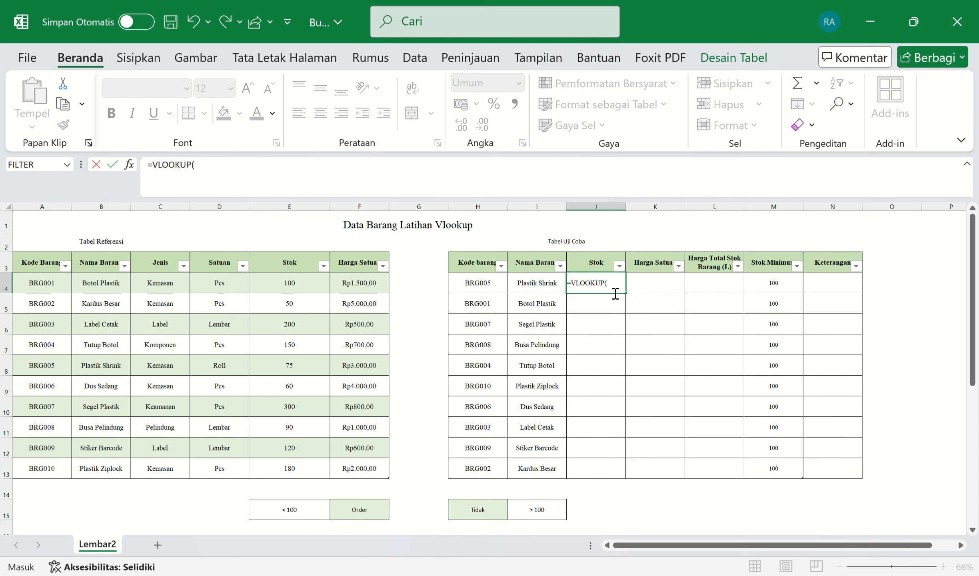
click(484, 285)
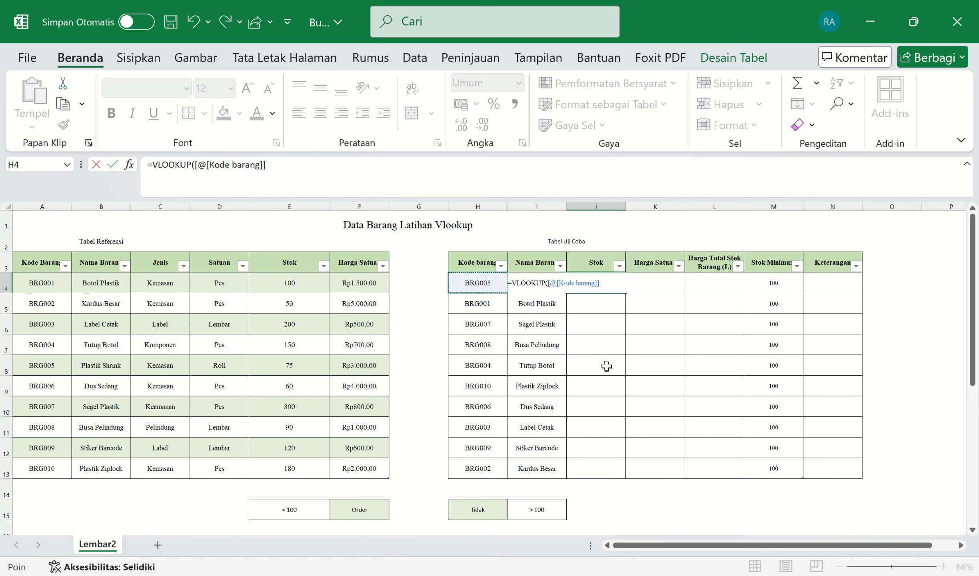
text(;)
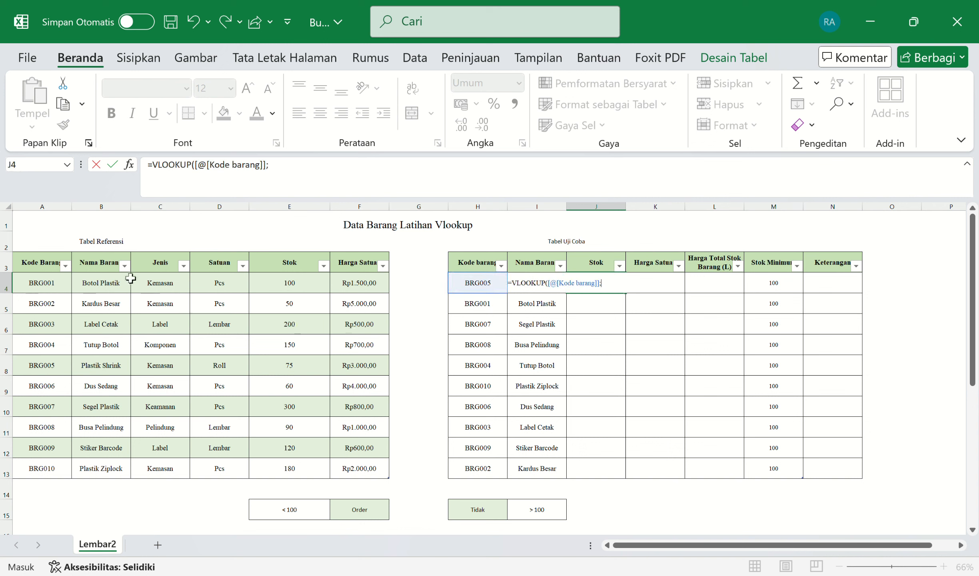
drag(34, 267, 356, 474)
text(;)
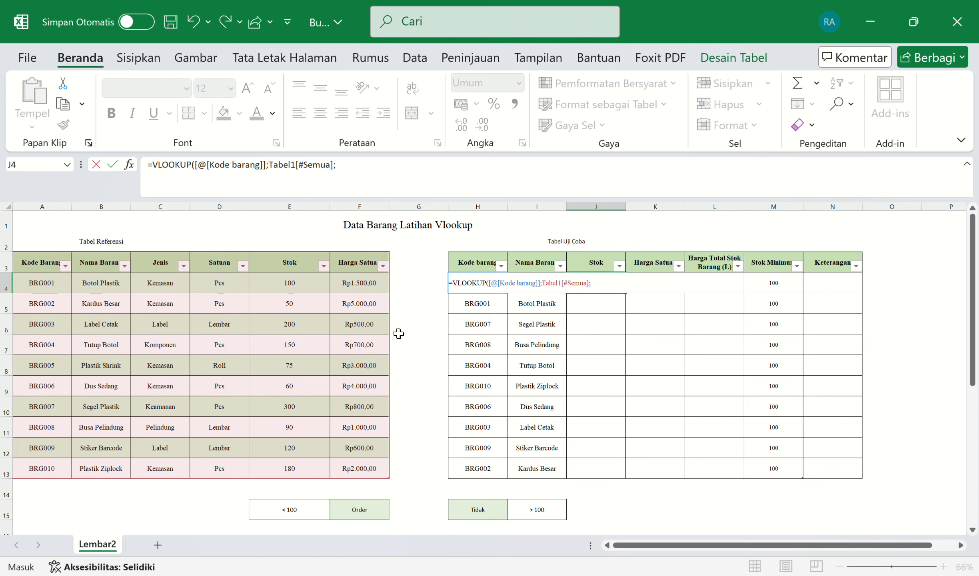
text(5;0)
key(Return)
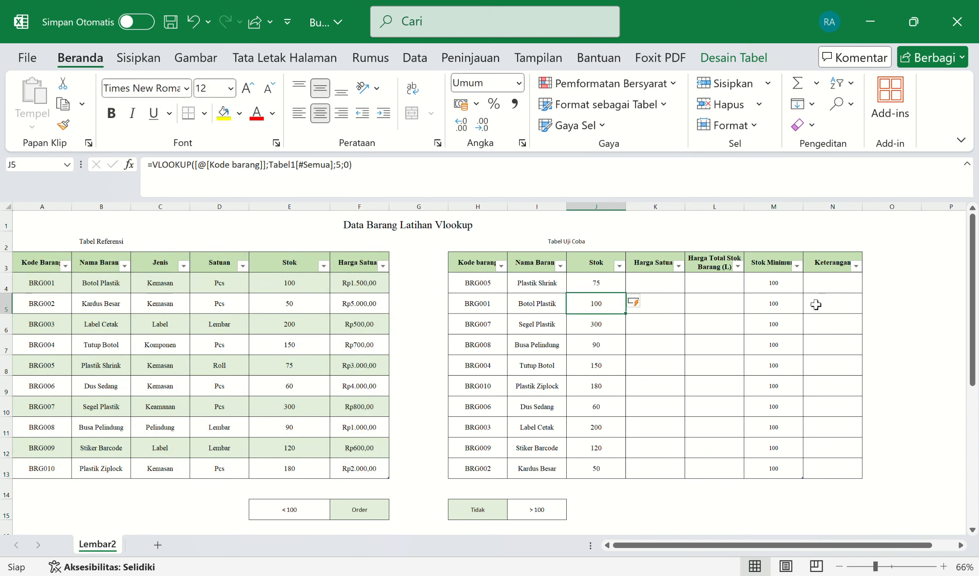
Step: Enter =VLOOKUP([@[Kode barang]];Tabel1[#Semua];6;0) in K4 to fill Harga Satuan with unit prices
click(665, 287)
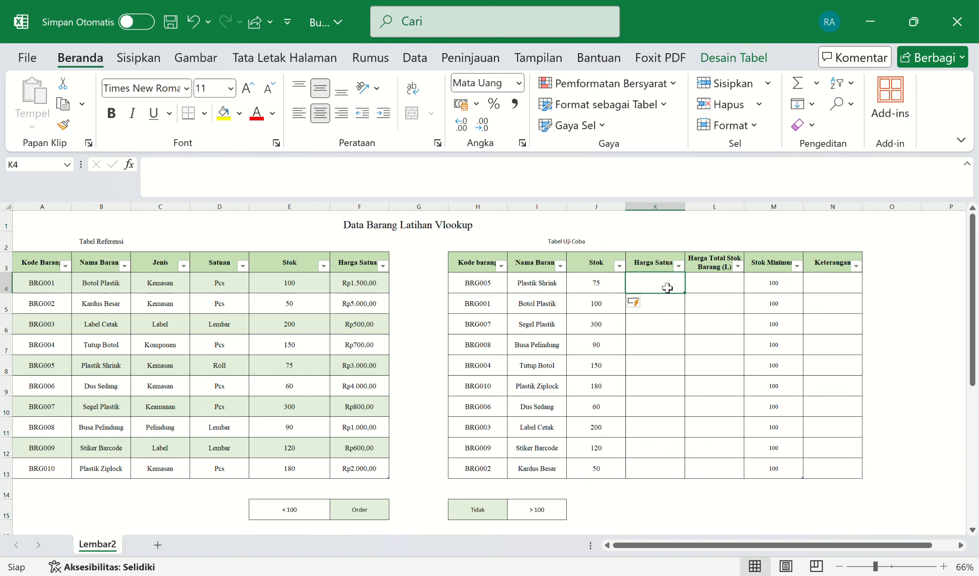
text(=v)
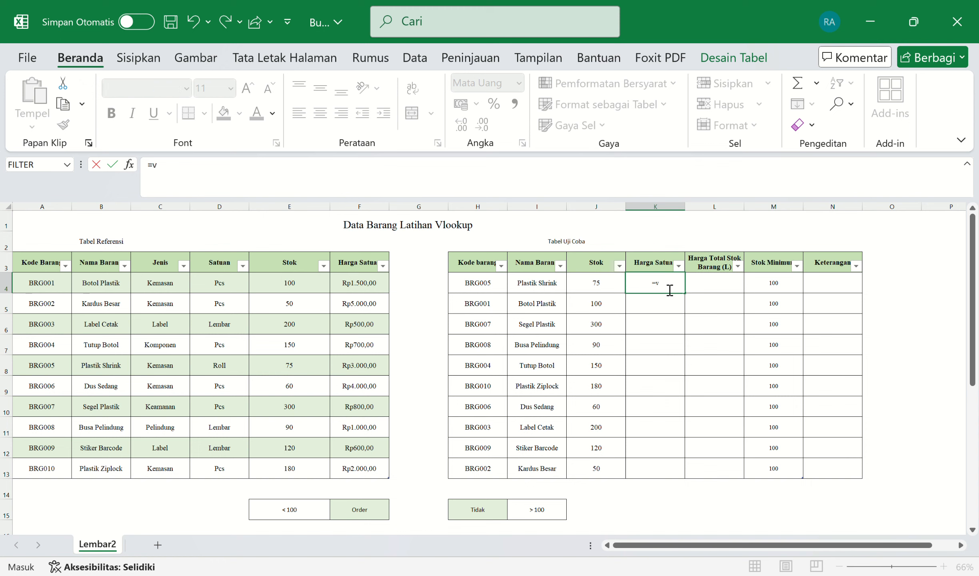
text(lo)
key(Tab)
click(490, 285)
text(;)
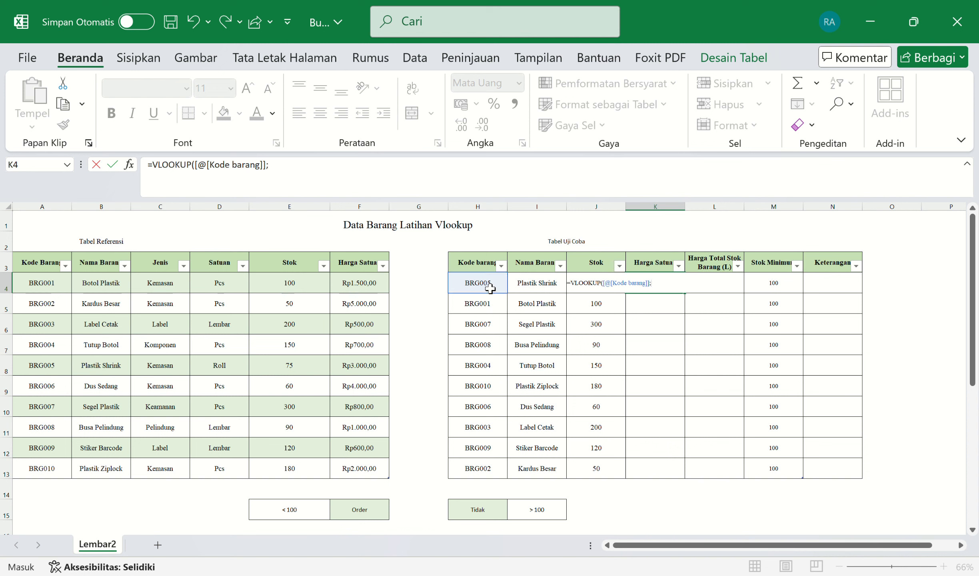
drag(42, 264, 368, 463)
text(;)
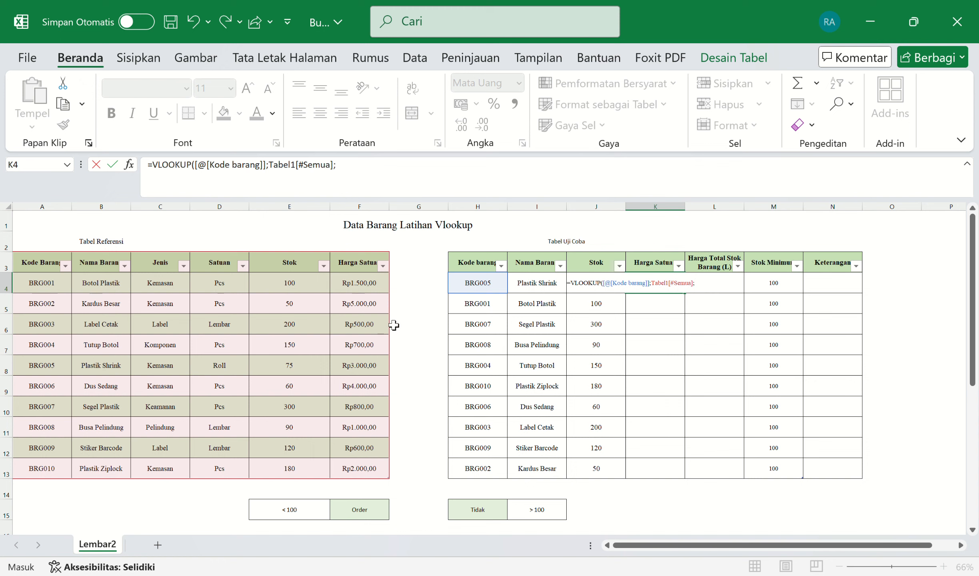
text(6;0)
key(Return)
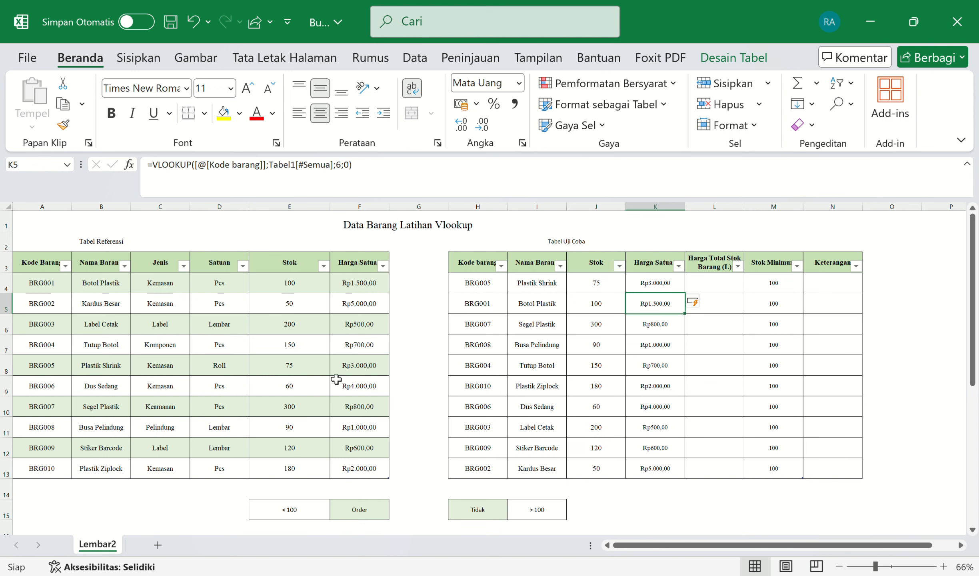
click(678, 289)
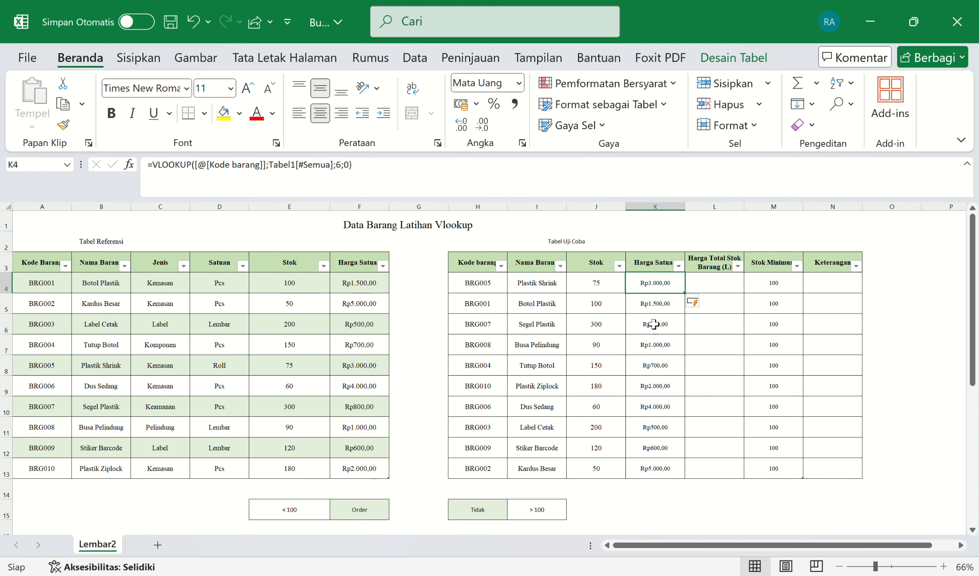
click(731, 309)
click(731, 291)
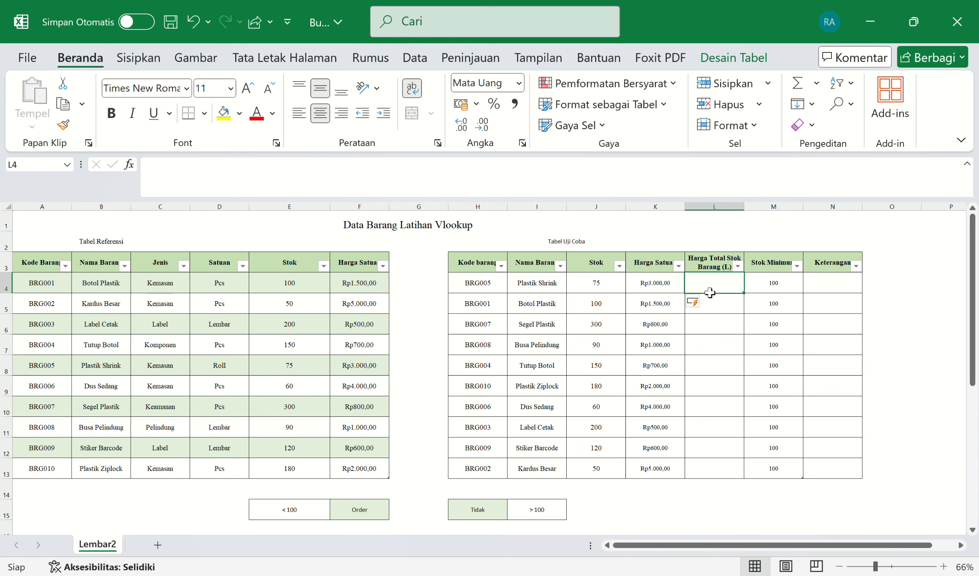
text(=)
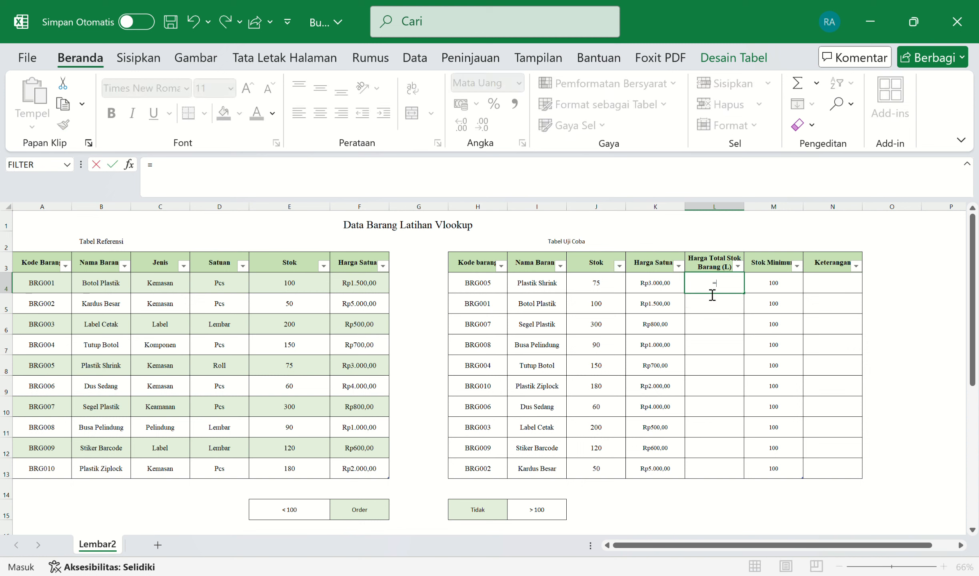
click(595, 289)
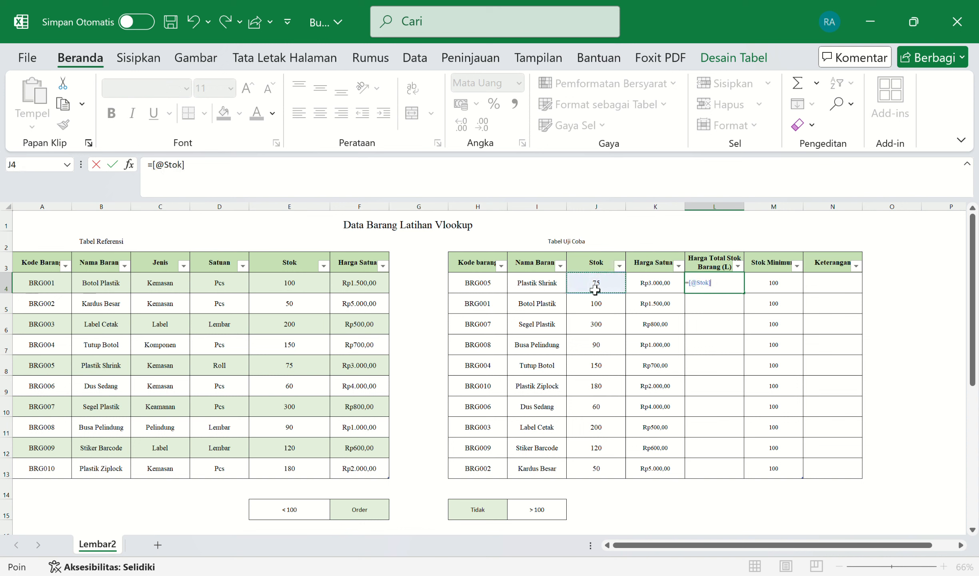
text(*)
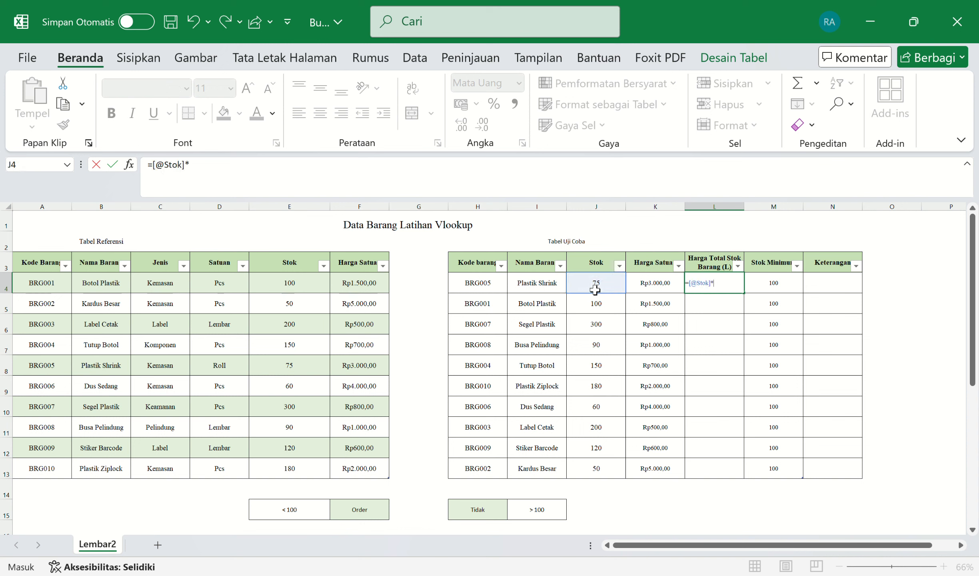
click(655, 286)
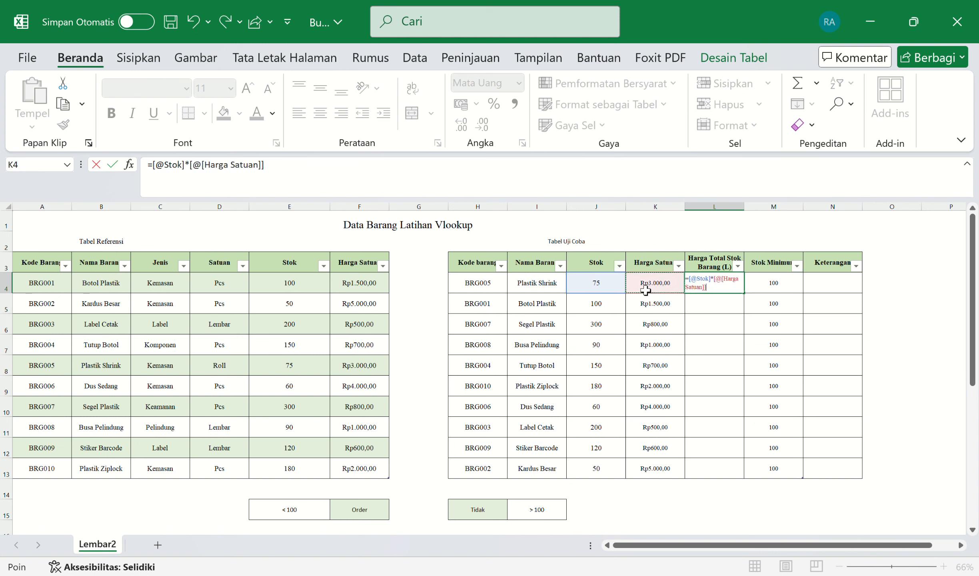
key(Return)
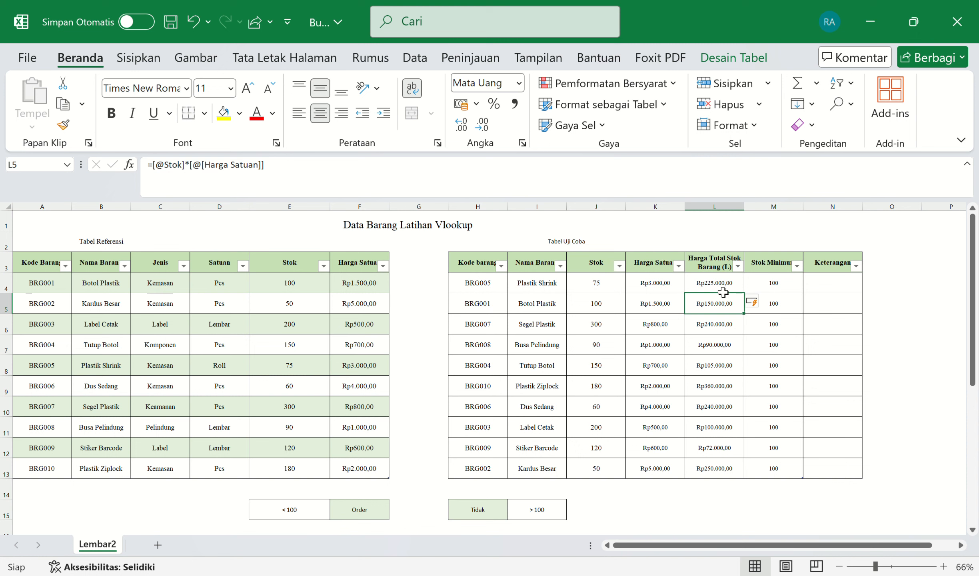
click(826, 292)
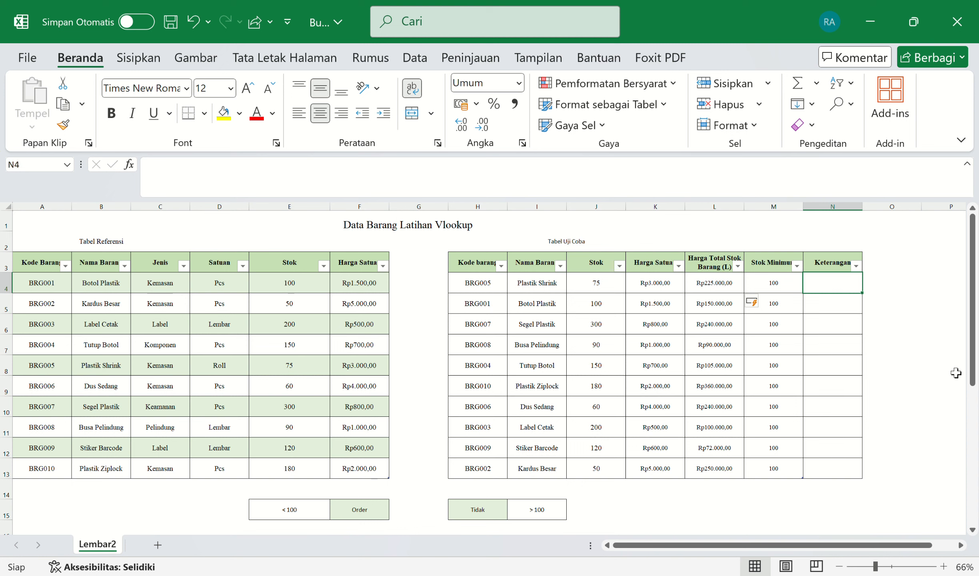
Step: Build the N4 IF formula: Stok <= Stok Minimum returns the Order cell F15, else Tidak H15
text(=if)
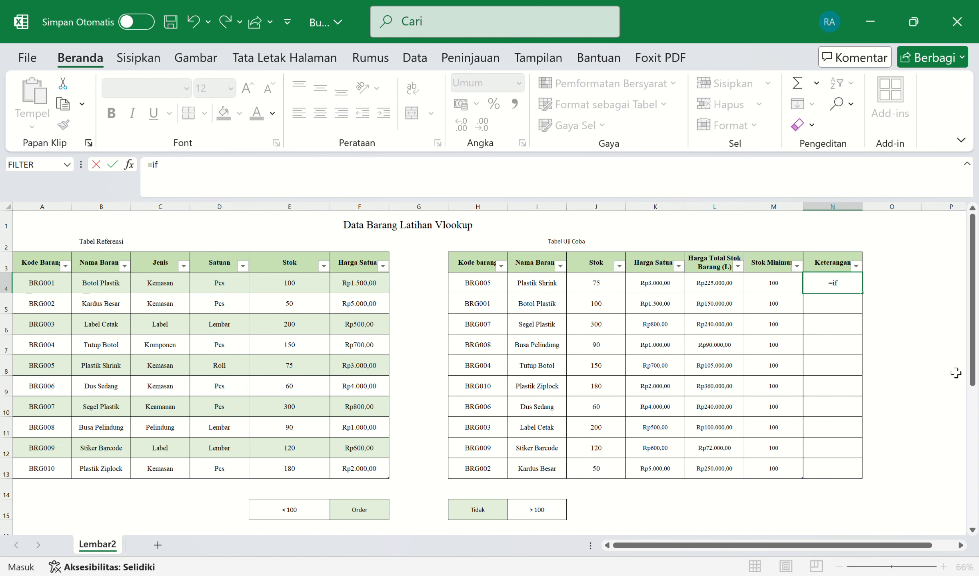
key(Tab)
drag(609, 288, 610, 471)
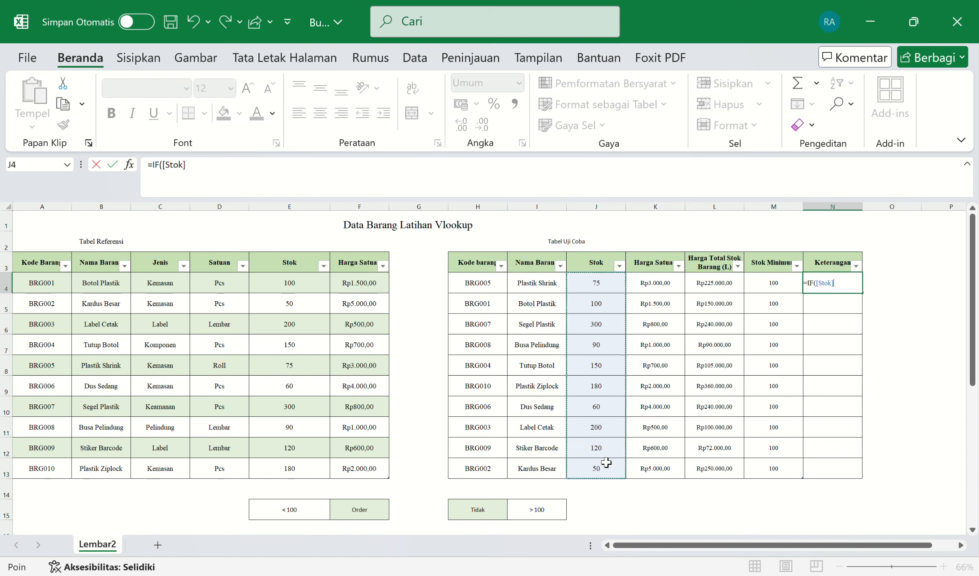
text(<=)
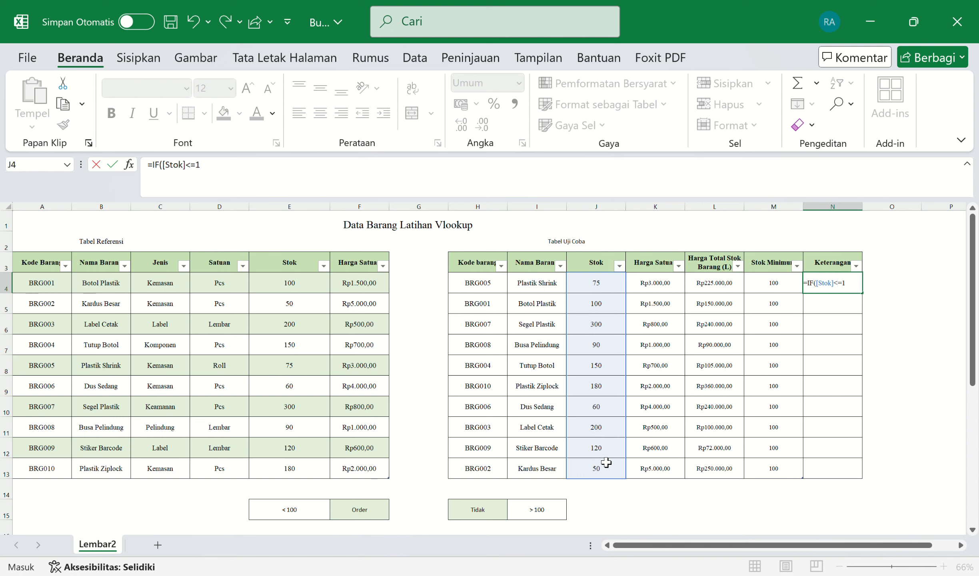
click(771, 286)
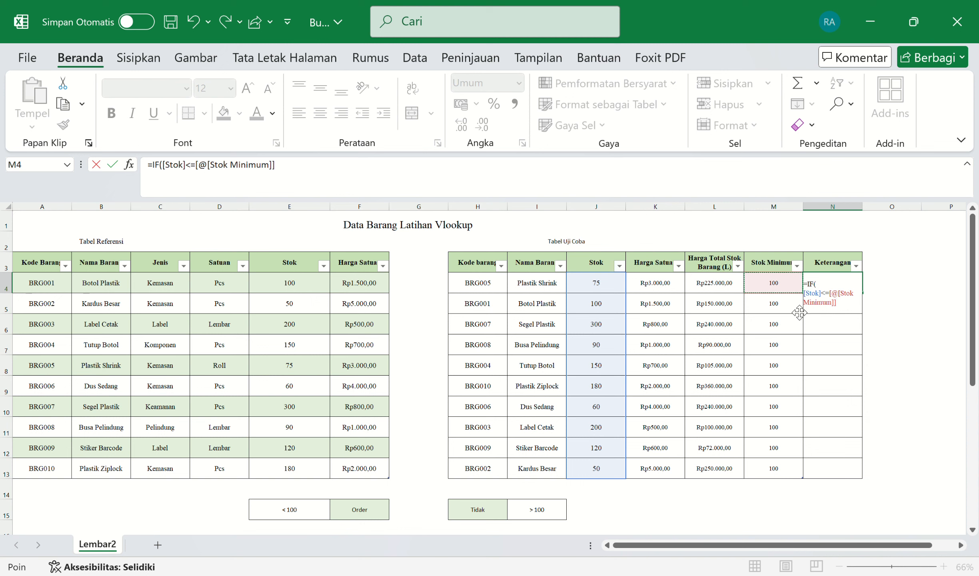
text(;()
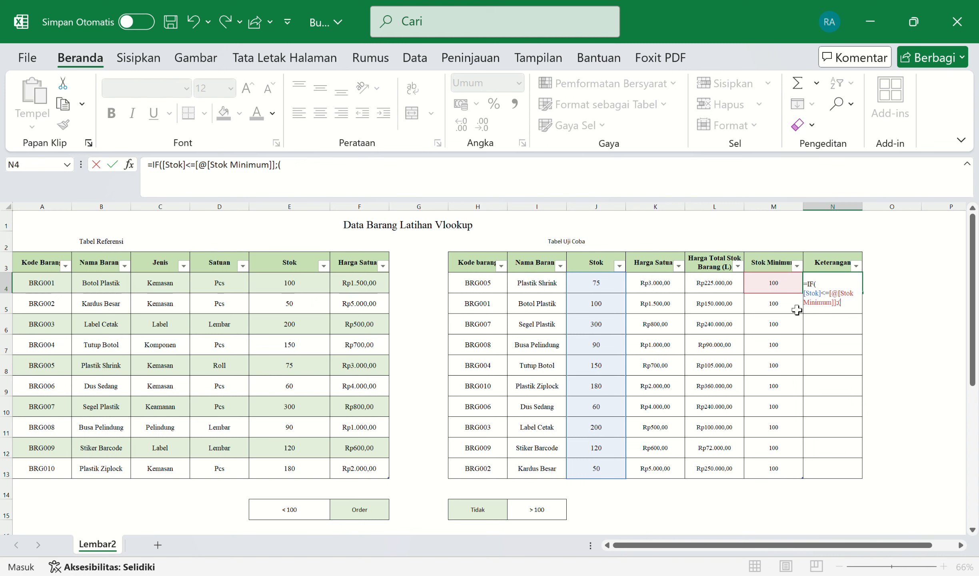
click(366, 516)
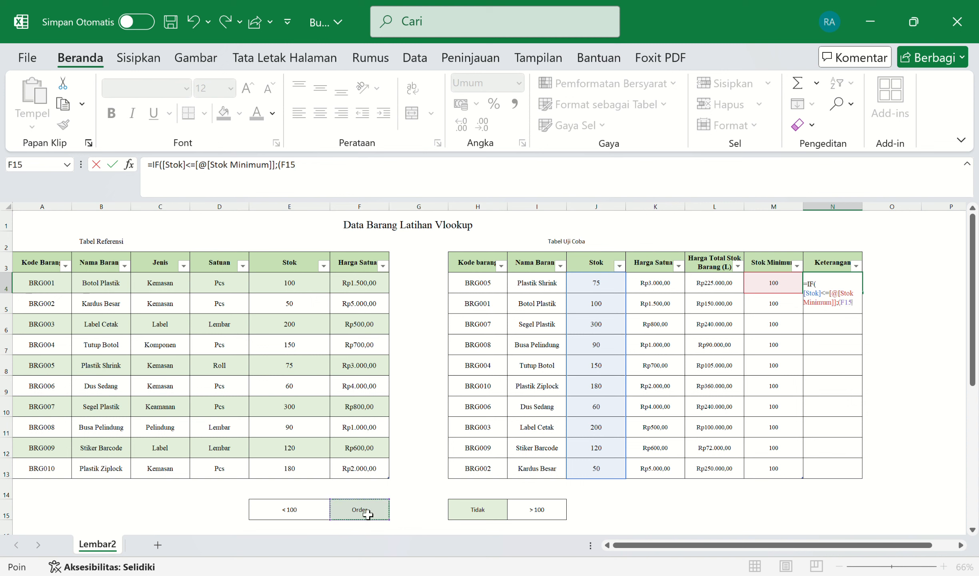
text();()
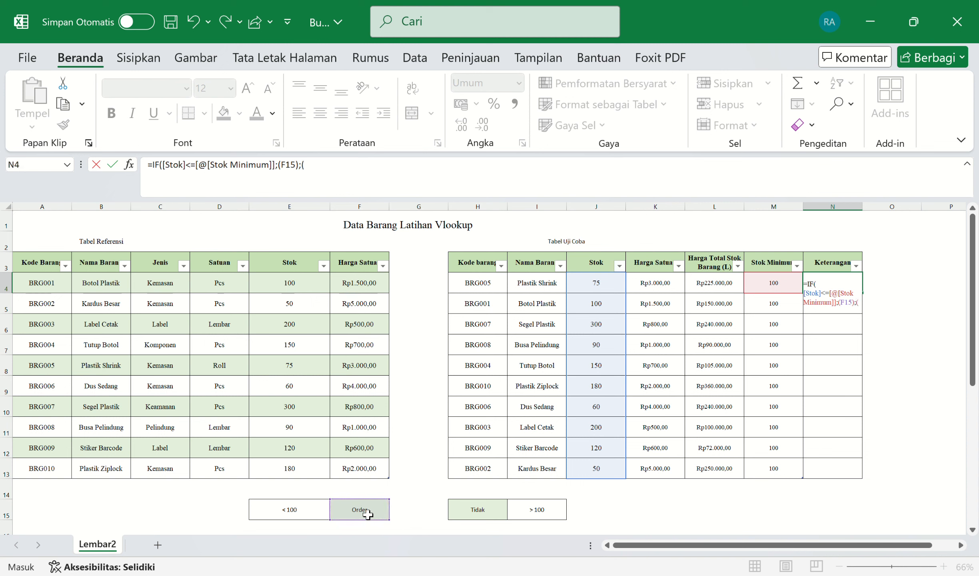
click(482, 519)
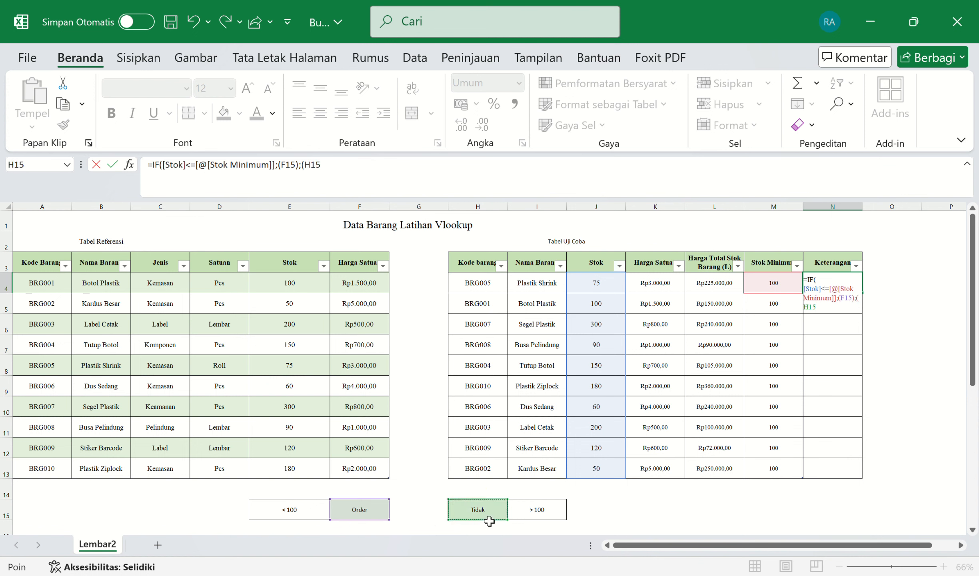
text())
Step: Commit the IF formula in N4 so every Keterangan row shows Order or Tidak
key(Return)
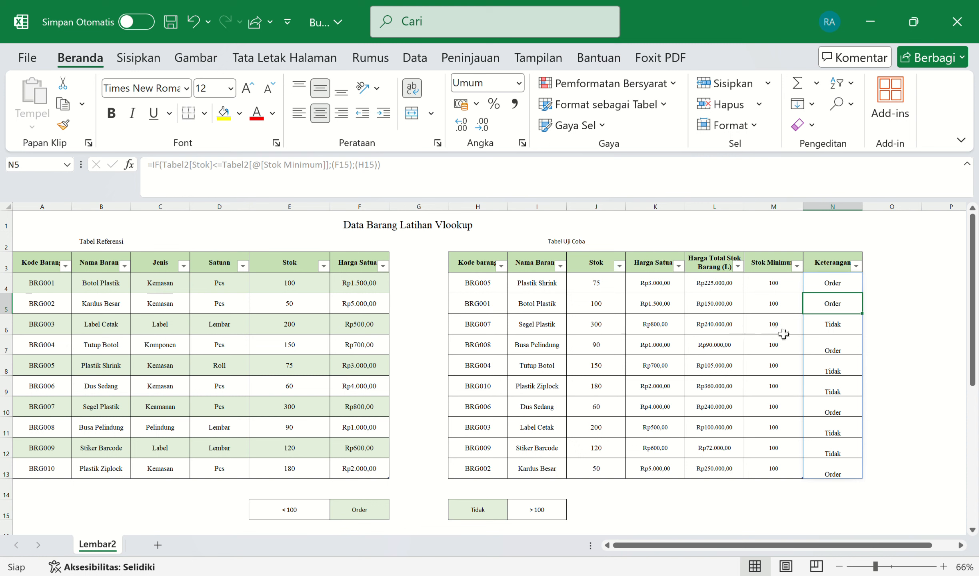
click(879, 331)
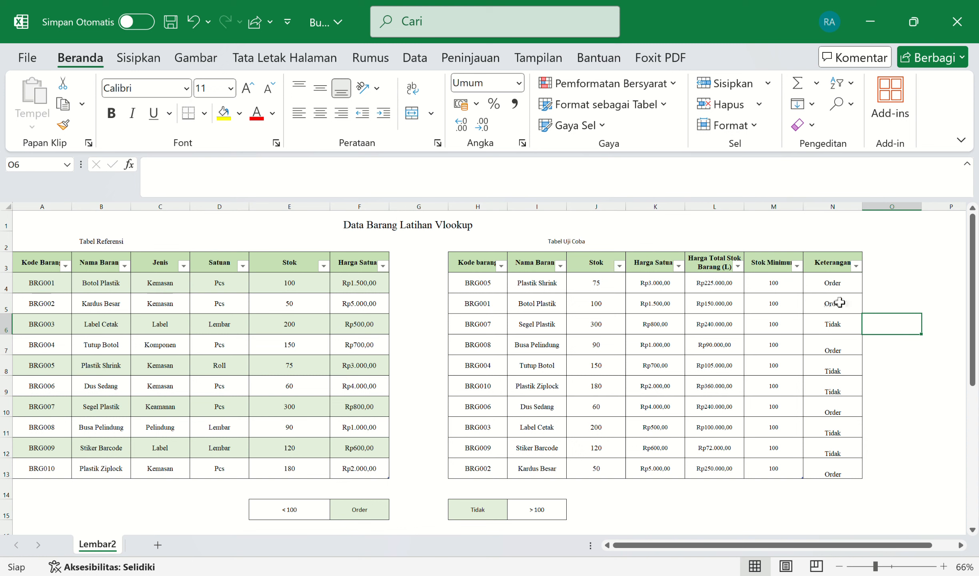
Step: Add a Text that Contains rule on N4:N13 highlighting 'Order' with Light Red Fill
drag(828, 288, 863, 464)
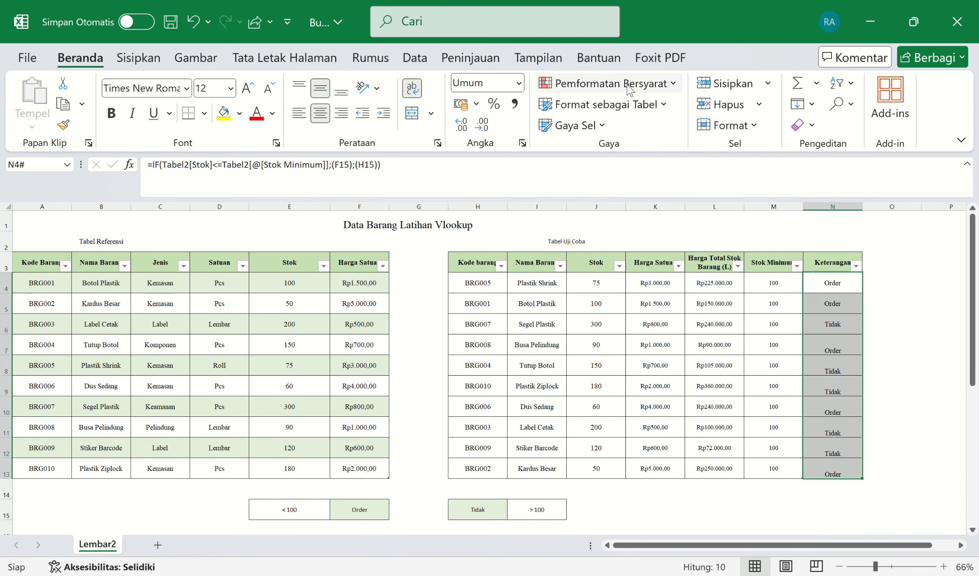
click(675, 85)
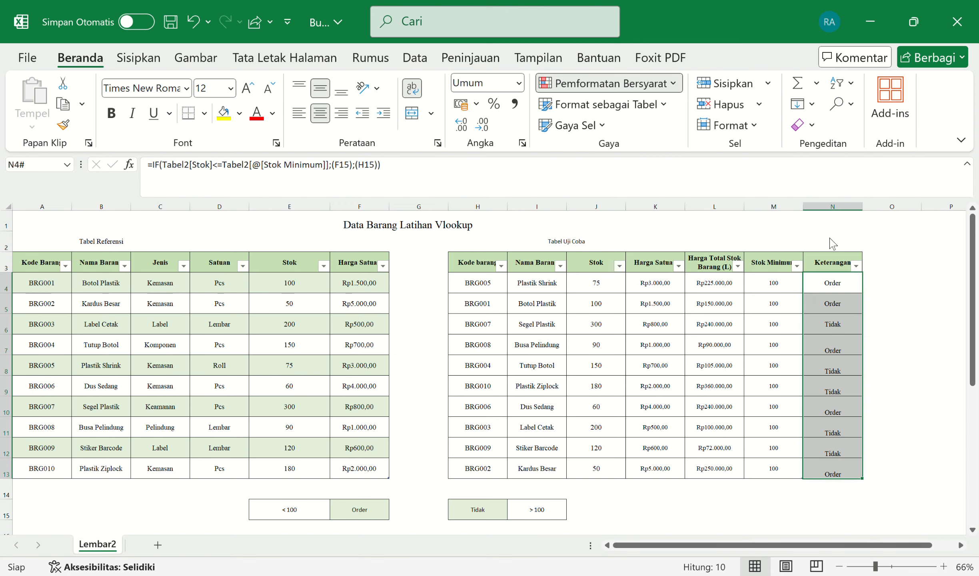
click(837, 262)
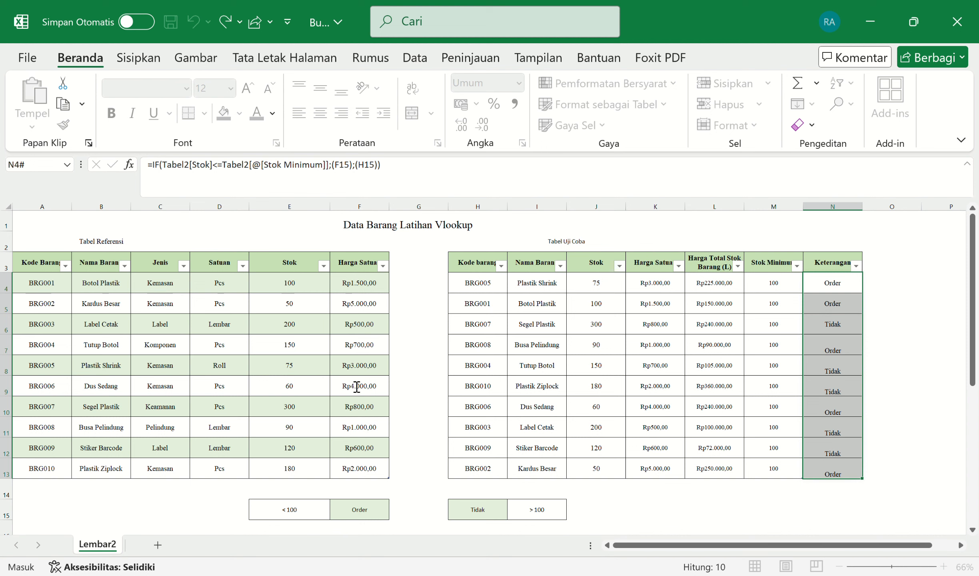
text(o)
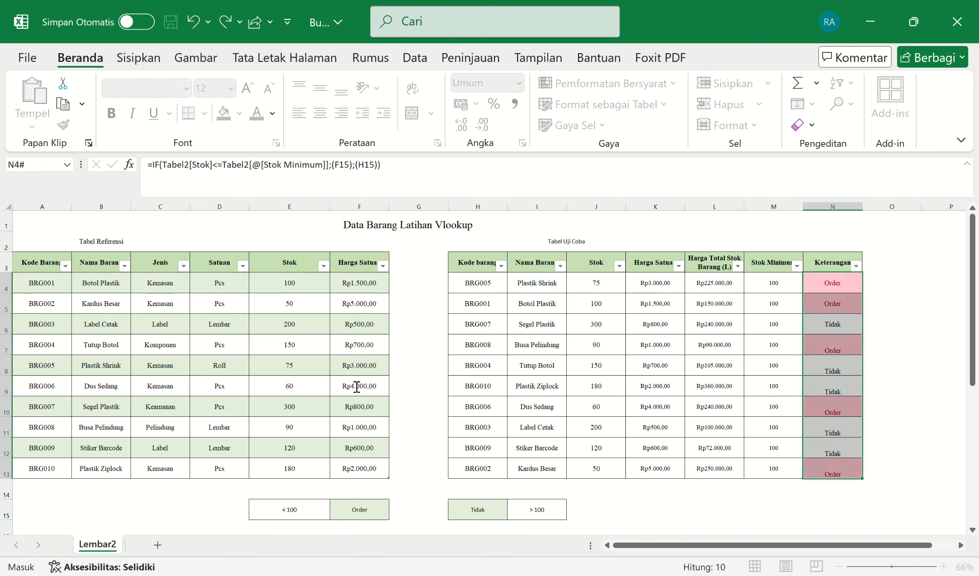
click(552, 421)
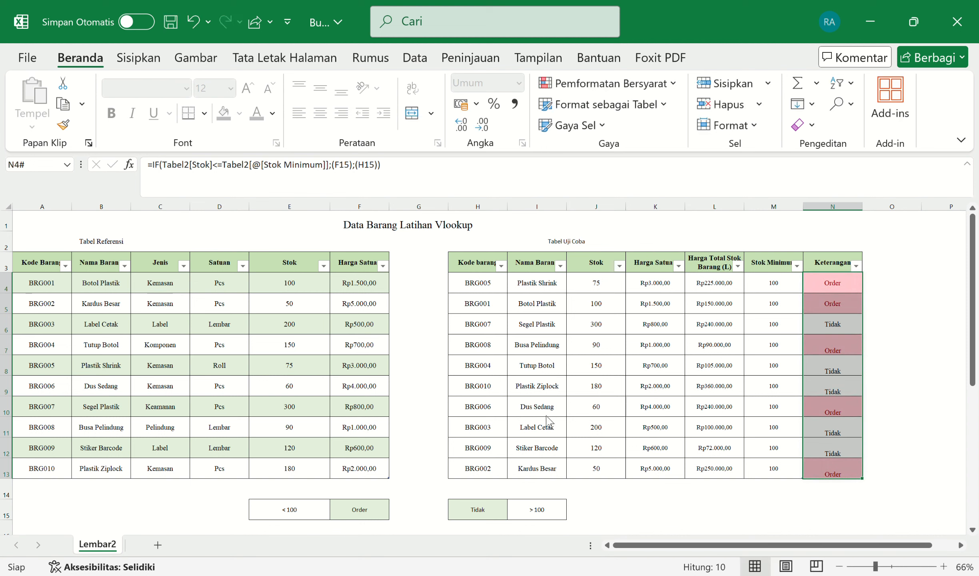
click(934, 306)
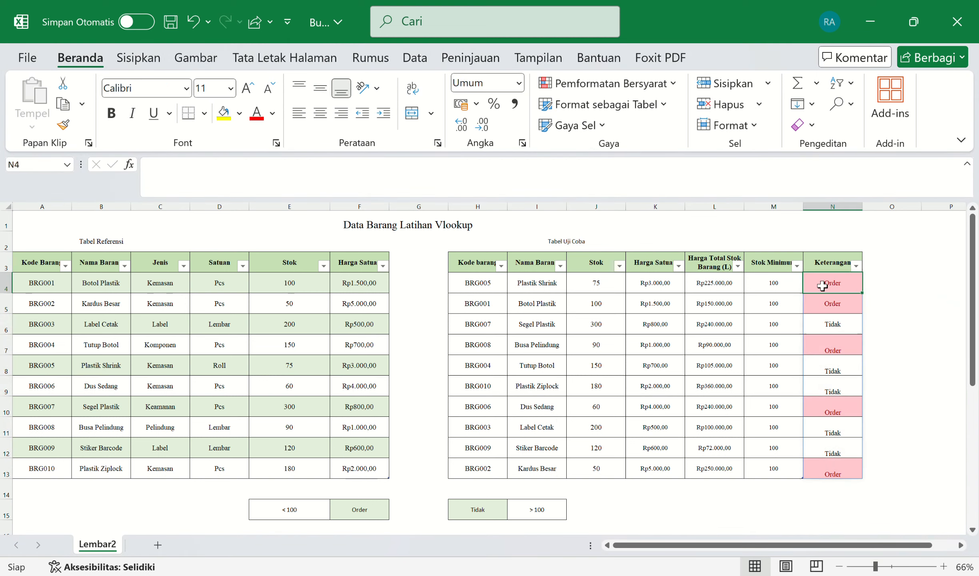
drag(856, 287, 828, 467)
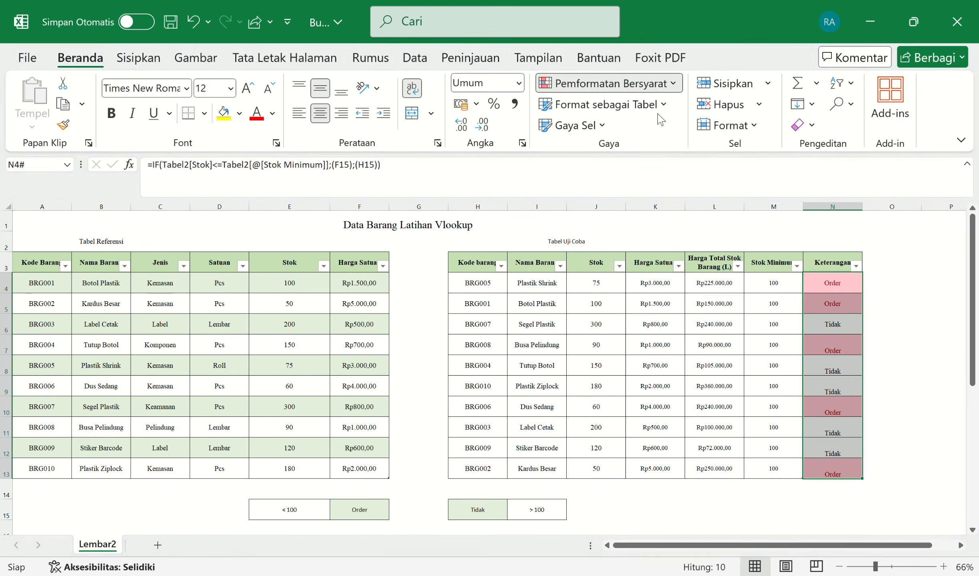
Step: Add a Text that Contains rule for 'Tidak' using Green Fill with Dark Green Text
click(791, 266)
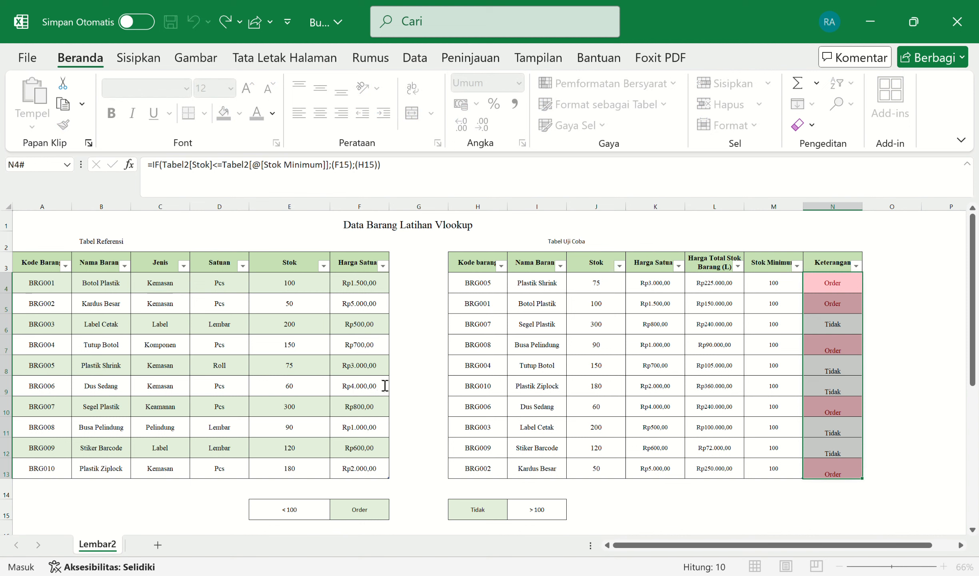
key(BackSpace)
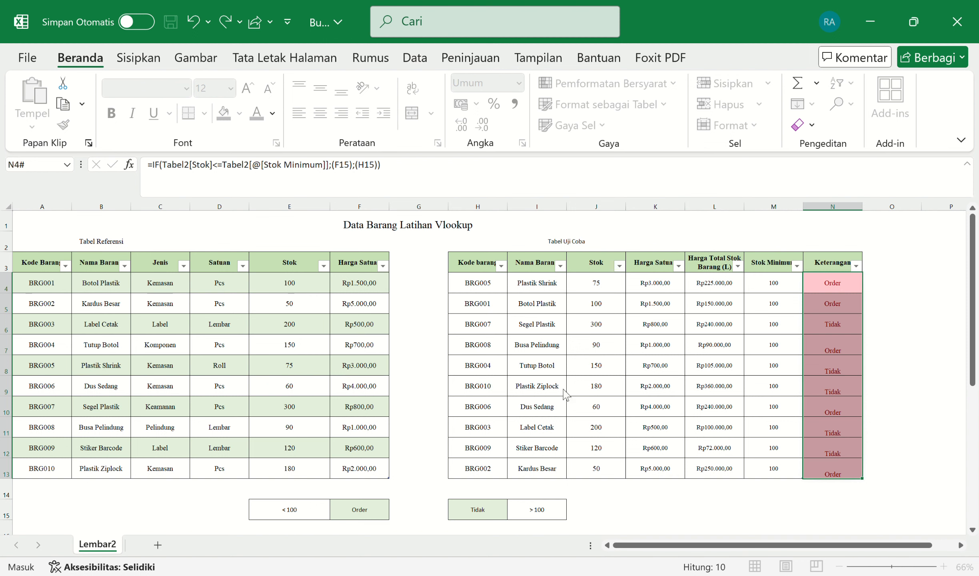
click(636, 380)
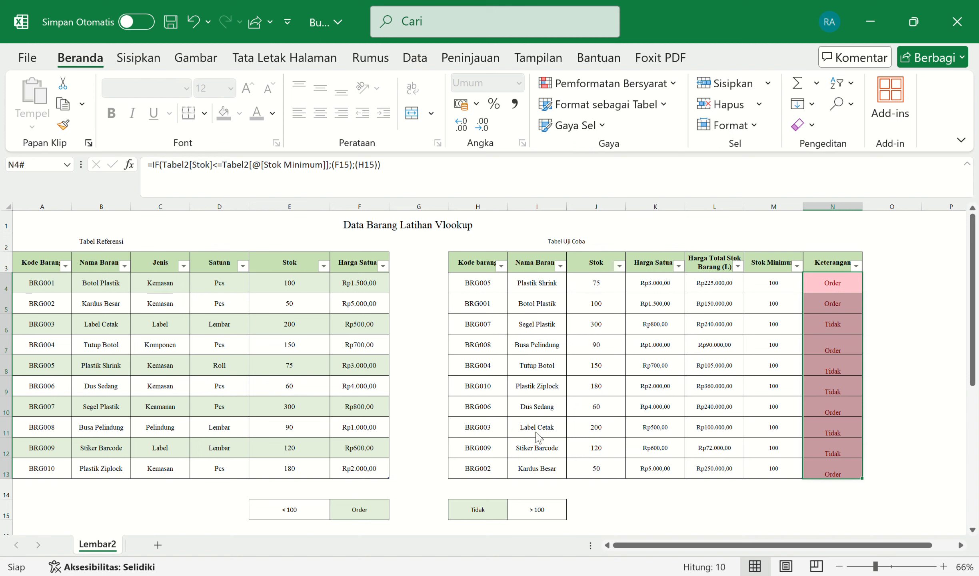
click(535, 417)
click(538, 416)
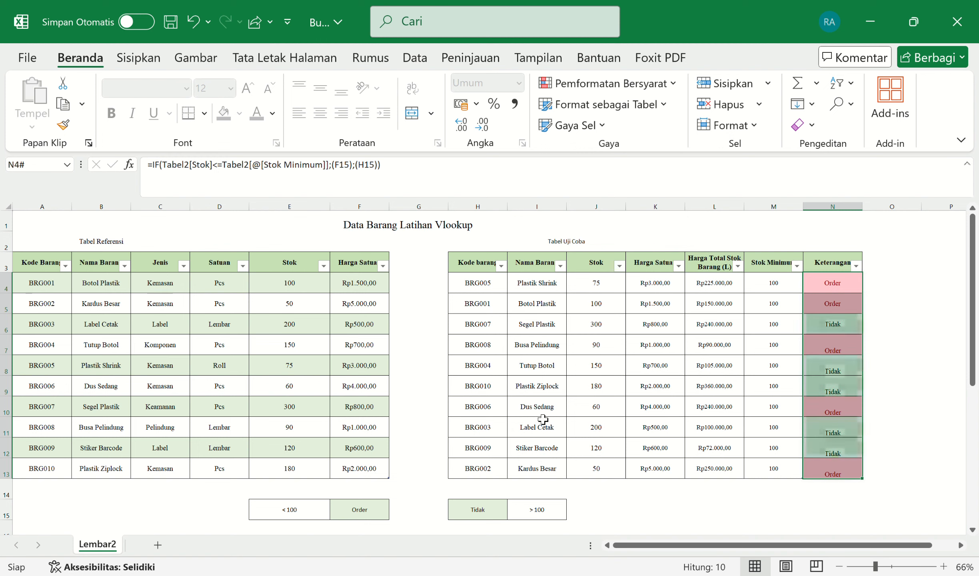
click(906, 305)
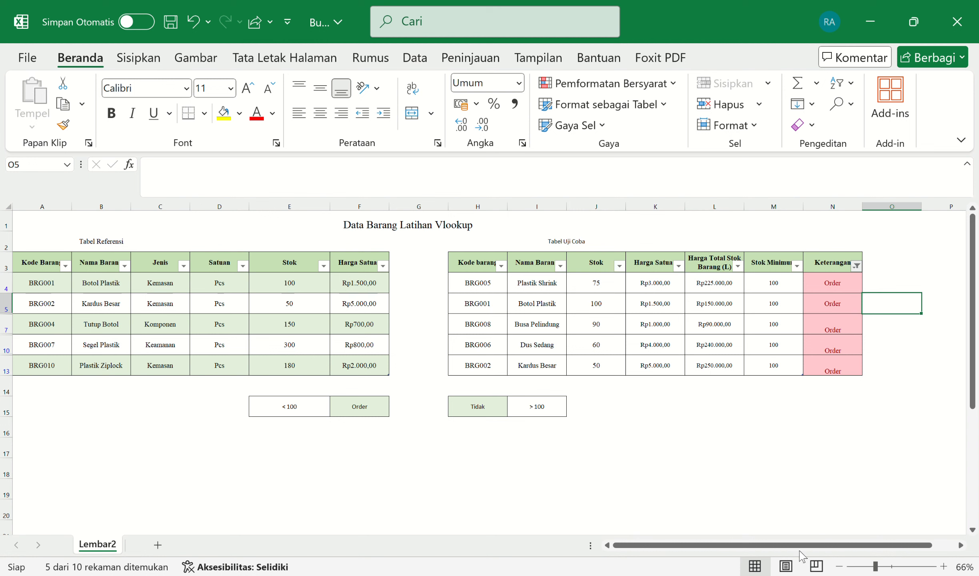
click(787, 560)
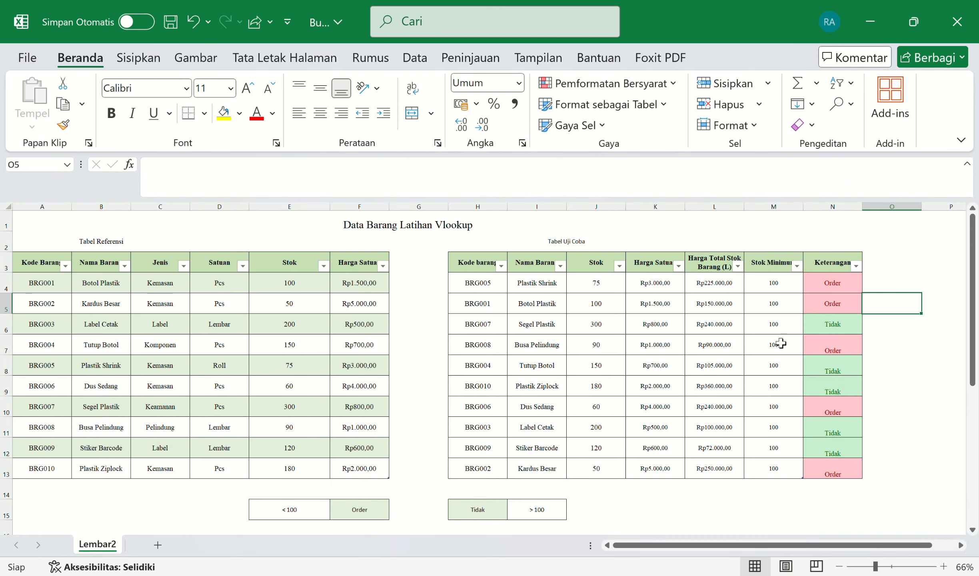